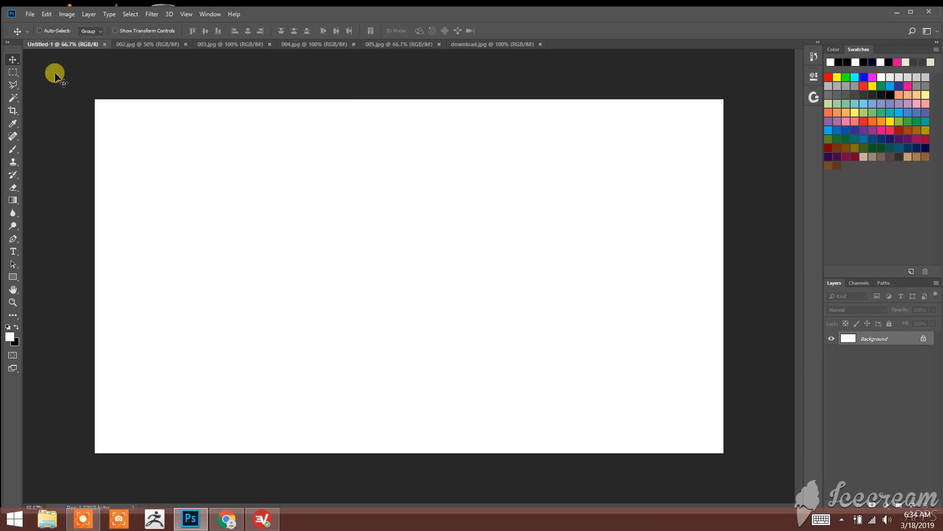
Float the Untitled-1 canvas in its own smaller window and place it beside the open download.jpg photo.
left_click_drag(68, 47, 192, 118)
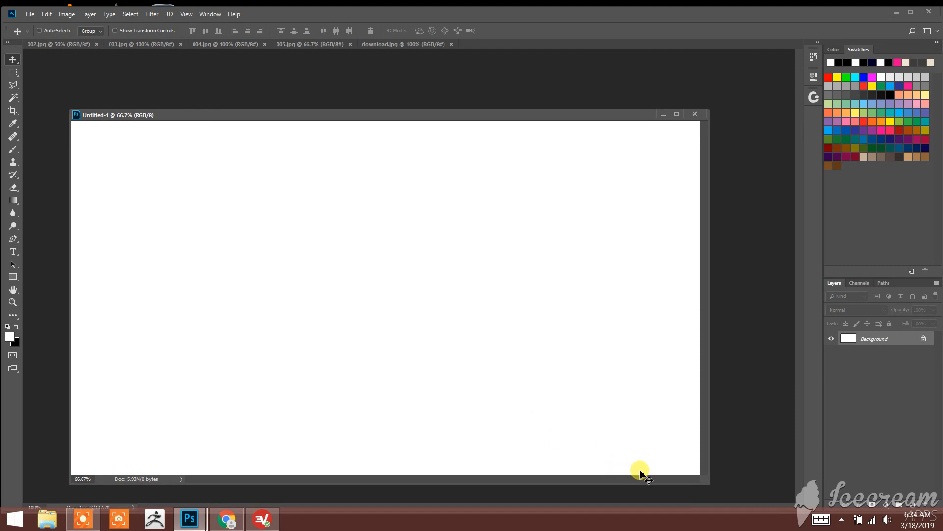
left_click_drag(706, 477, 325, 347)
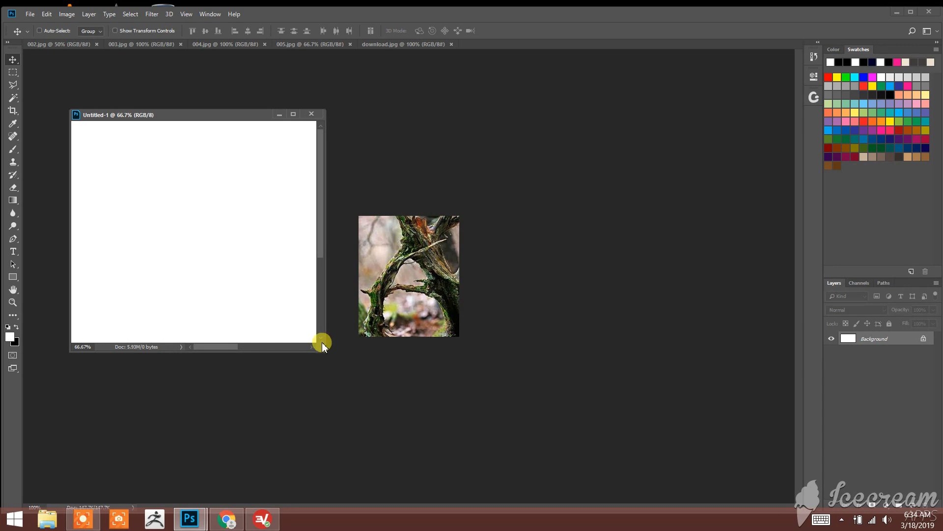
left_click(404, 278)
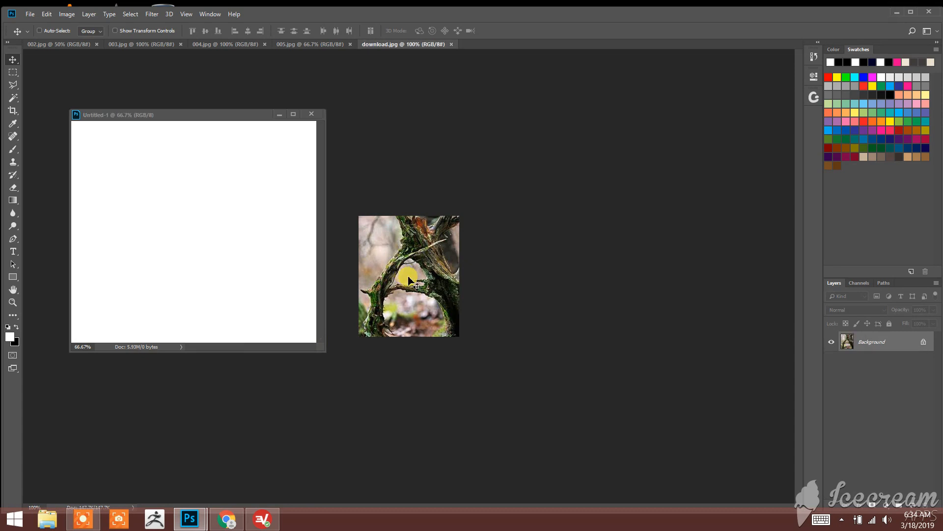
left_click_drag(409, 281, 191, 119)
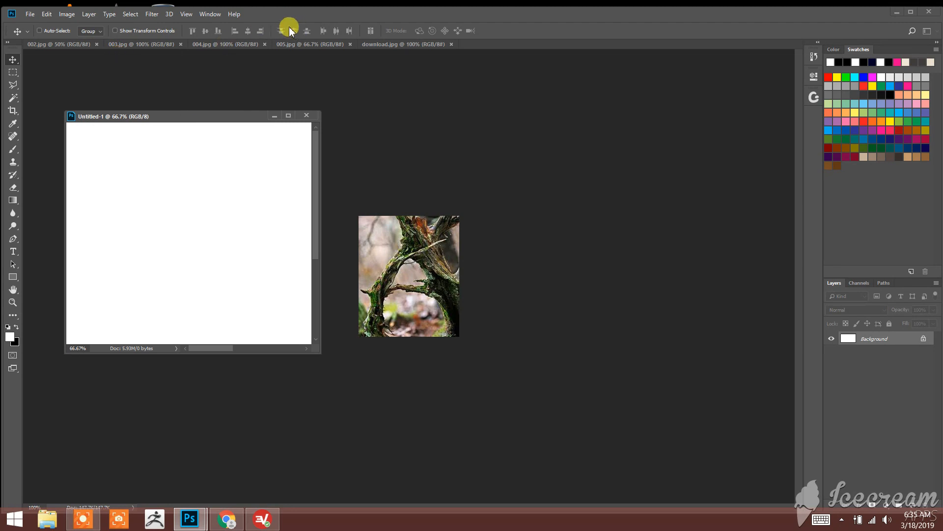
left_click_drag(283, 17, 435, 20)
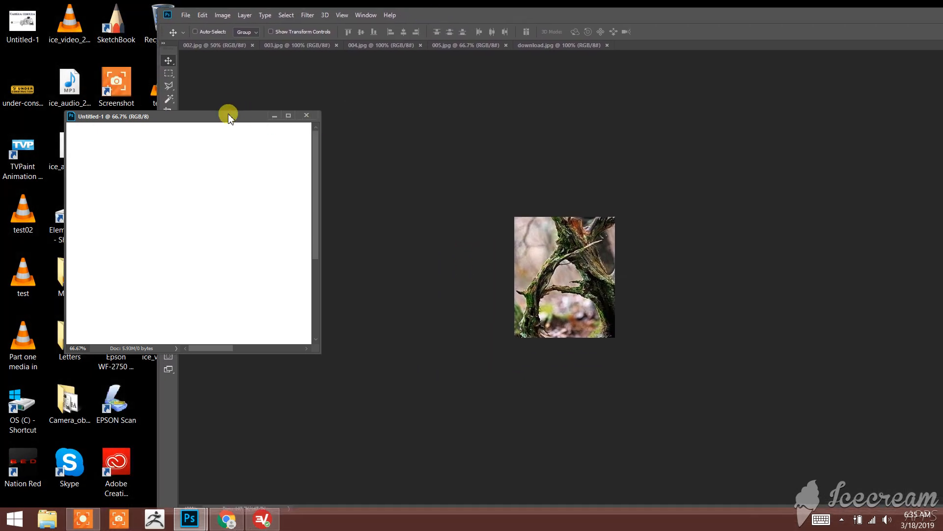
left_click_drag(225, 113, 149, 115)
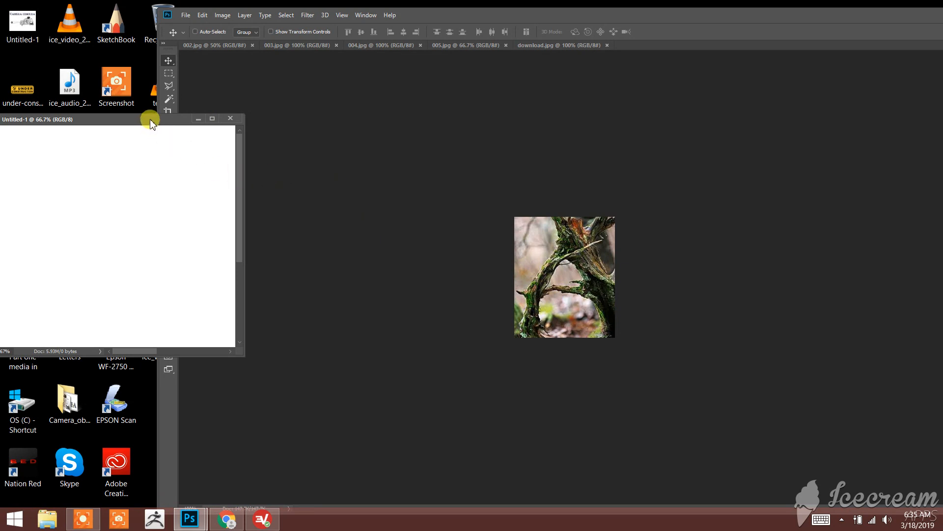
mouse_move(148, 120)
left_mouse_down()
mouse_move(207, 146)
mouse_move(204, 160)
mouse_move(170, 141)
mouse_move(197, 142)
mouse_move(199, 154)
left_mouse_up()
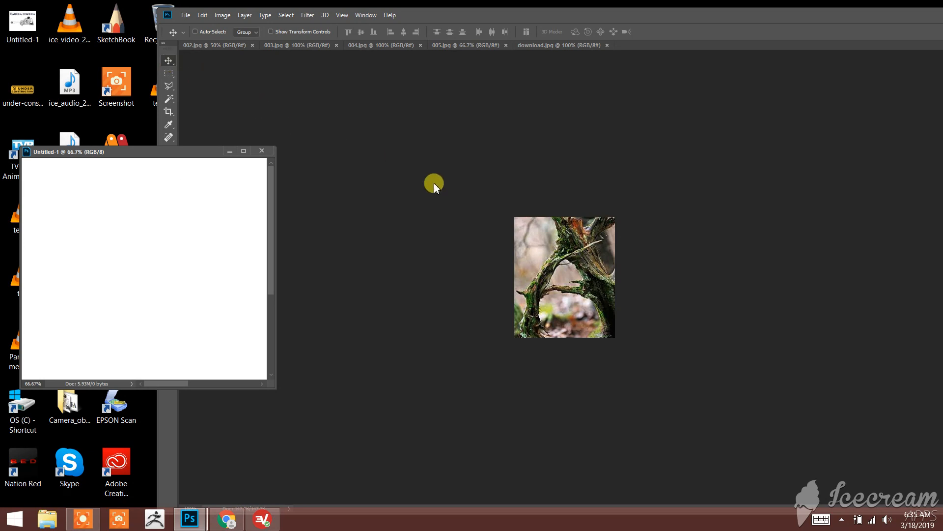
Copy the download.jpg, 003.jpg and 004.jpg photos onto the Untitled-1 canvas as separate layers.
left_click(563, 268)
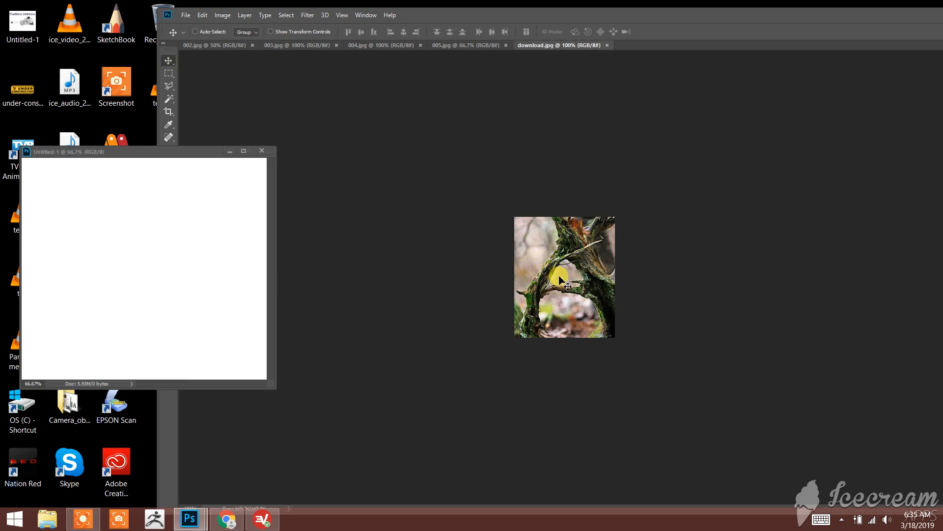
left_click_drag(560, 278, 160, 271)
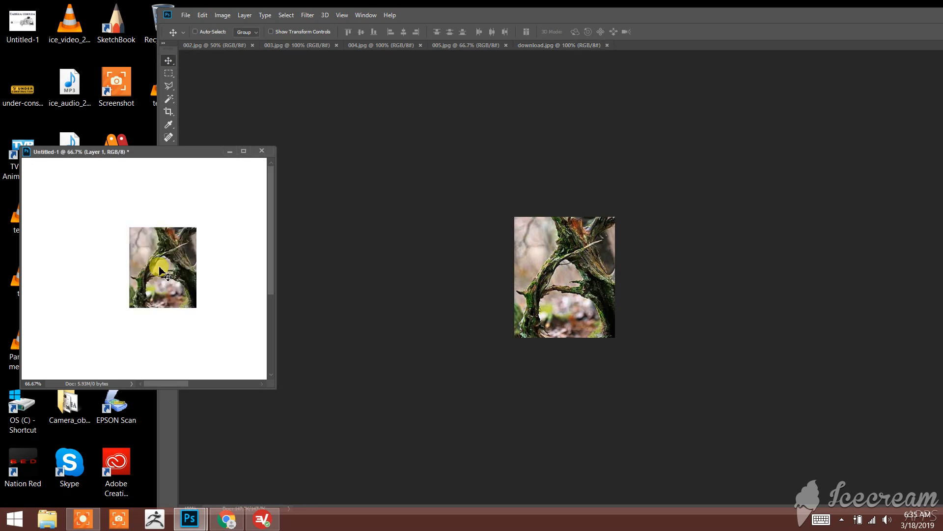
left_click(284, 48)
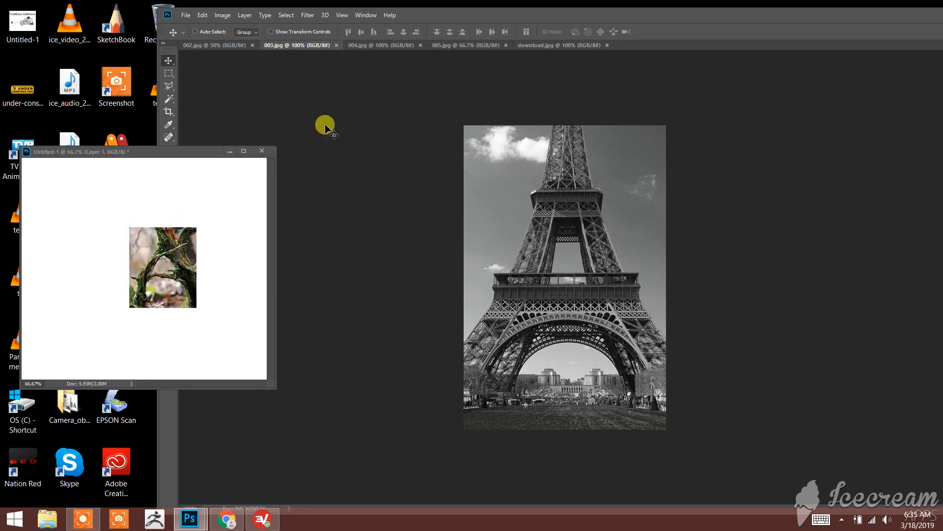
left_click_drag(589, 258, 179, 301)
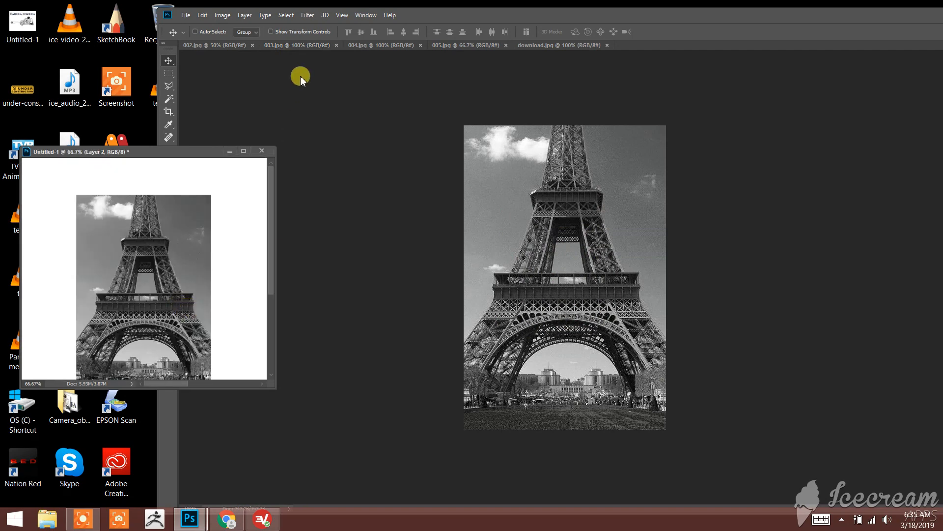
left_click(369, 45)
left_click_drag(541, 241, 166, 274)
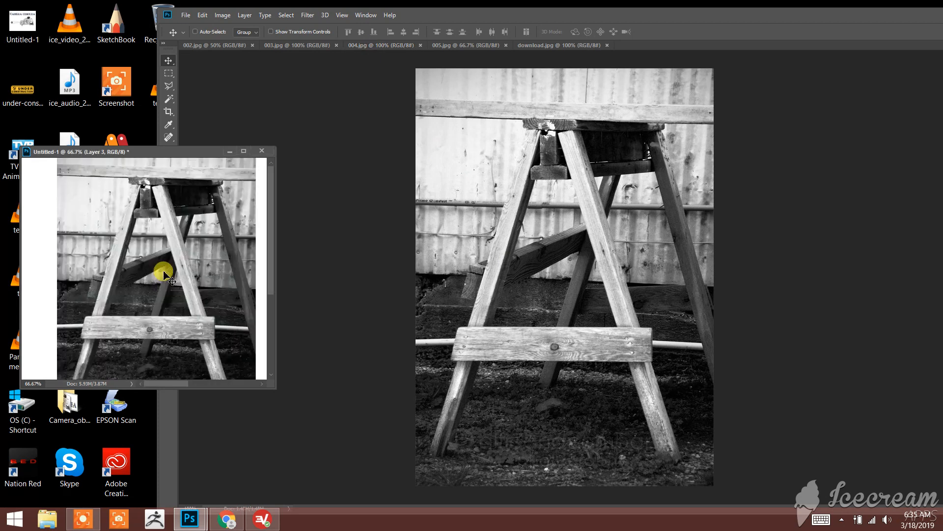
Copy the bell photo 005.jpg and the tree photo 002.jpg onto the Untitled-1 canvas as new layers.
left_click(547, 47)
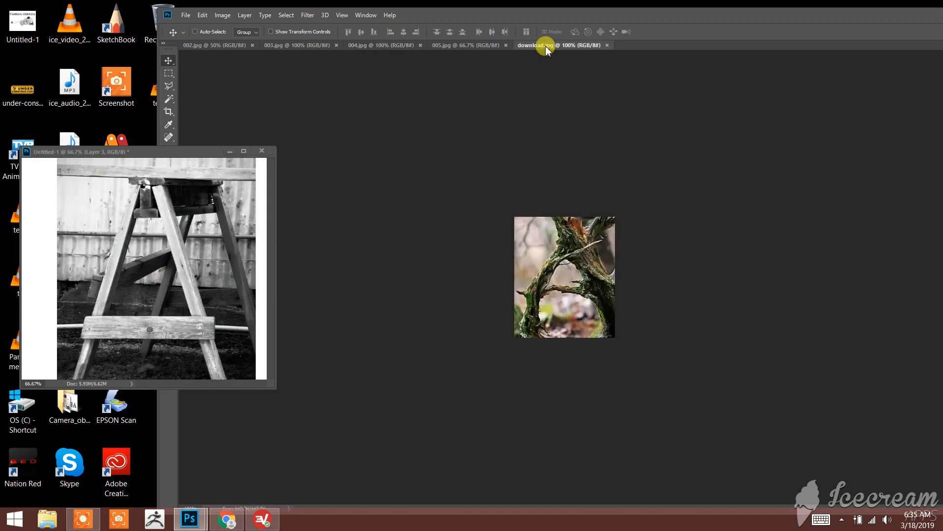
left_click(449, 46)
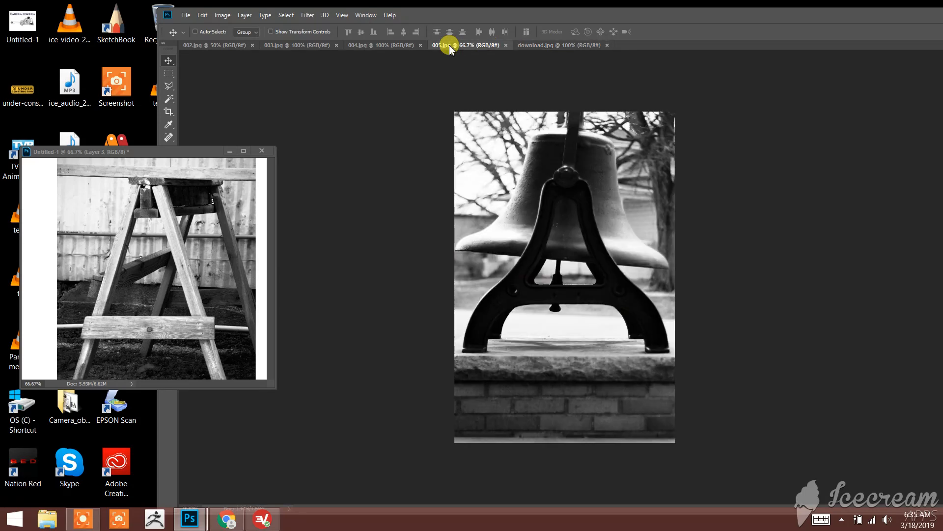
left_click(384, 50)
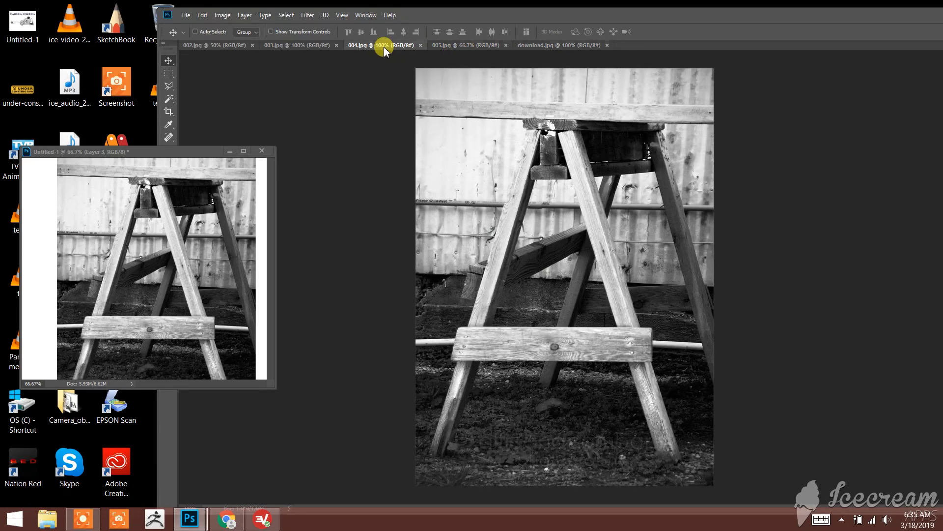
left_click(288, 46)
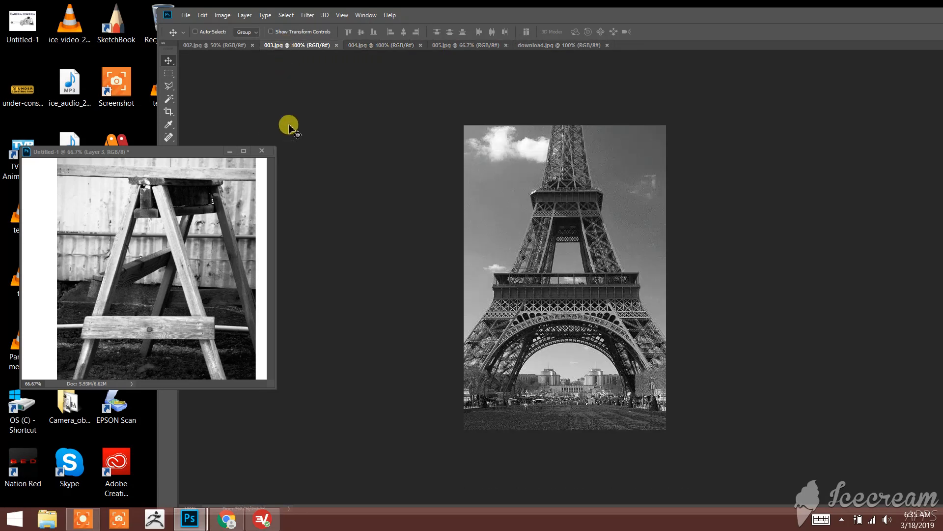
left_click(439, 45)
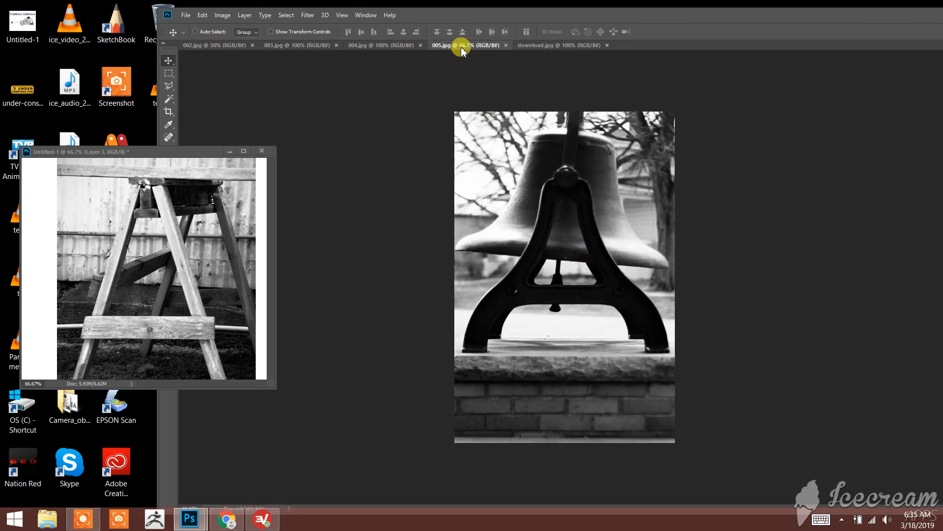
left_click_drag(551, 199, 166, 288)
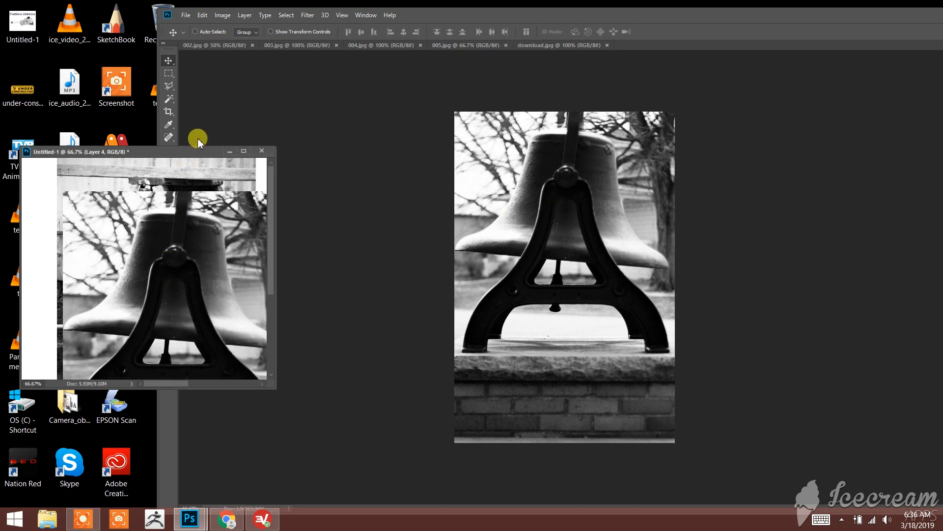
left_click(214, 45)
left_click_drag(421, 146, 157, 285)
Close the source photos download.jpg, 005.jpg, 004.jpg, 003.jpg and 002.jpg, keeping Untitled-1 open.
left_click_drag(208, 154, 526, 161)
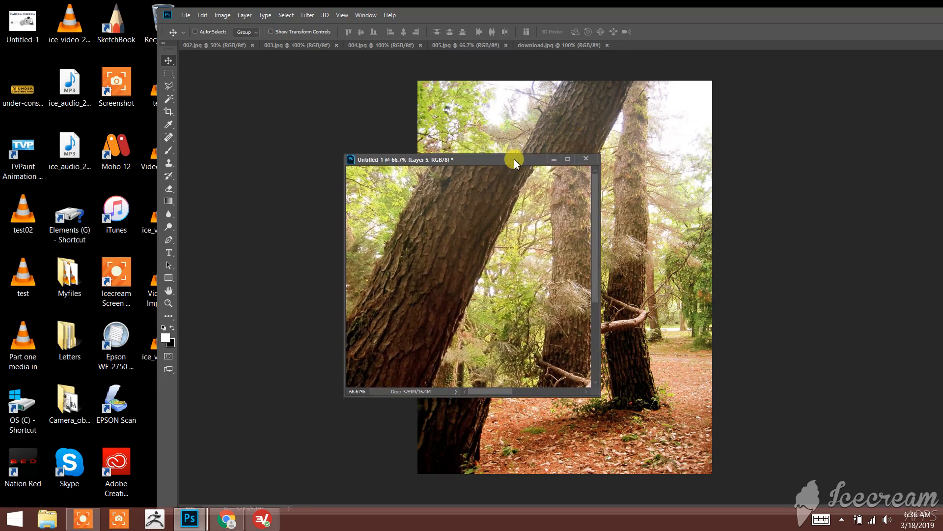
left_click(607, 46)
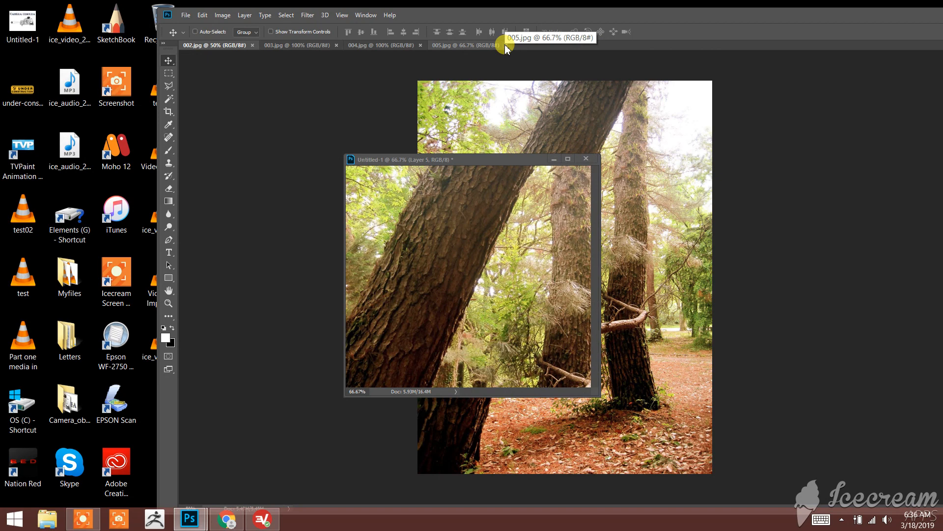
left_click(505, 45)
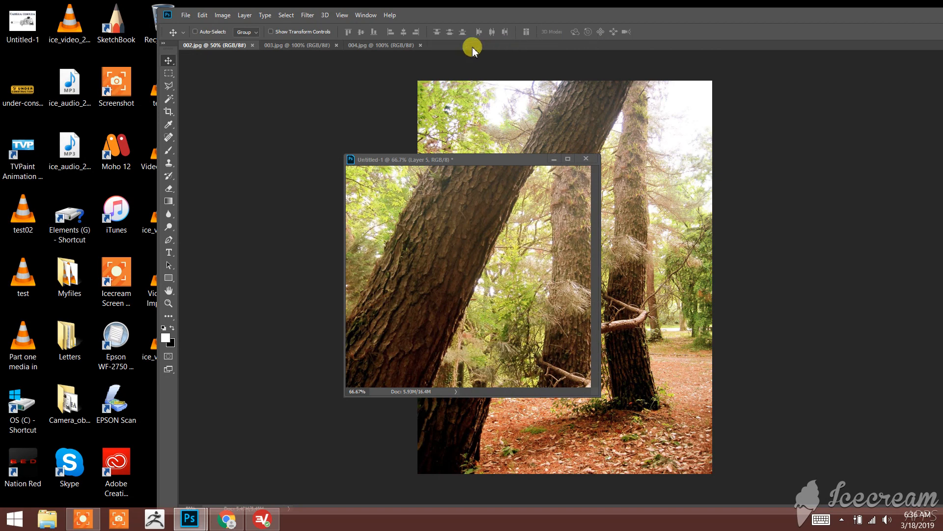
left_click(420, 46)
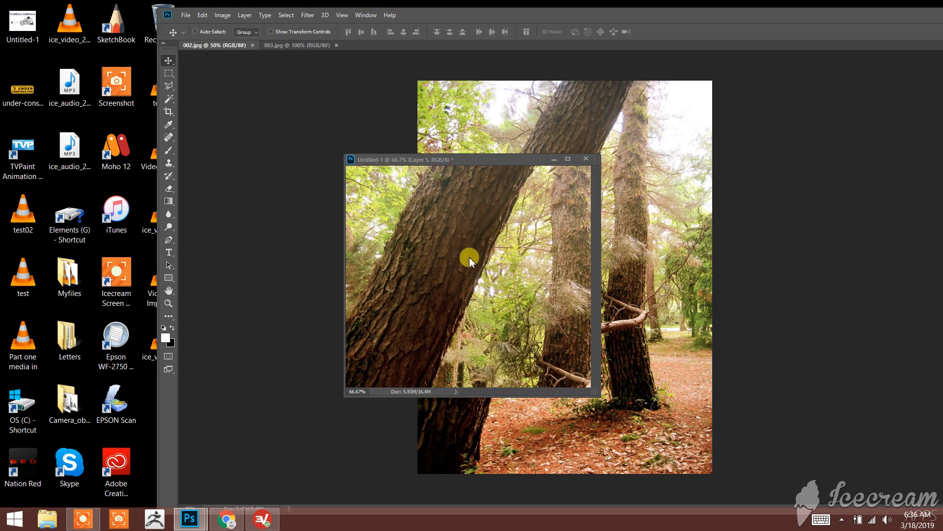
left_click(313, 47)
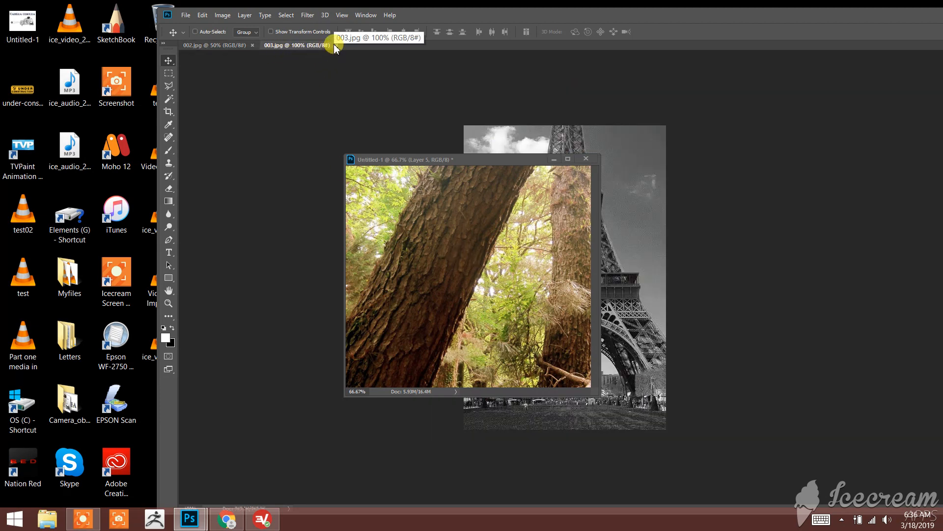
left_click(335, 46)
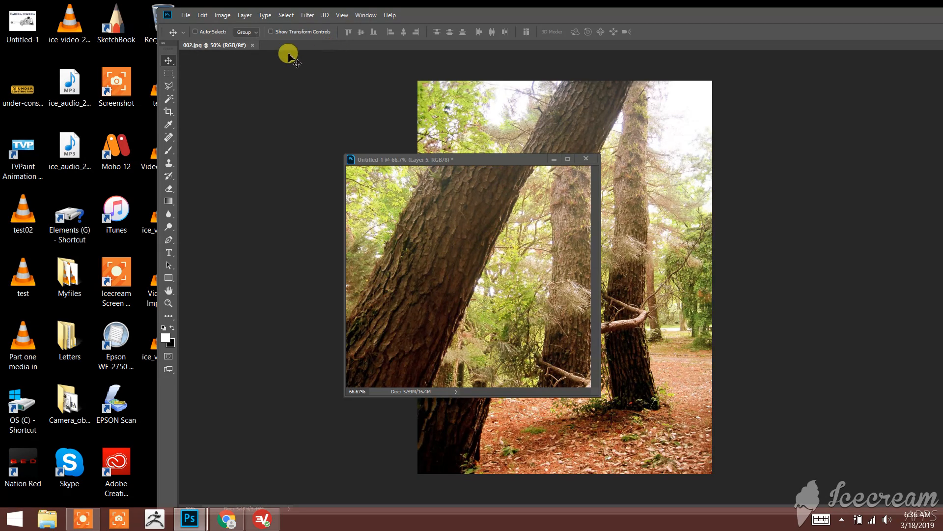
left_click(252, 46)
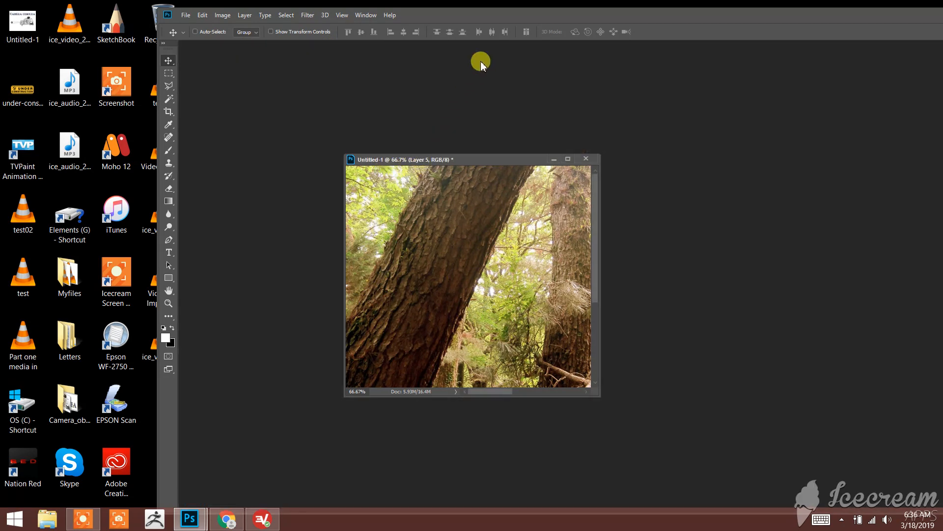
Bring the main window's panels back into view and dock the floating Untitled-1 document in it.
double_click(568, 20)
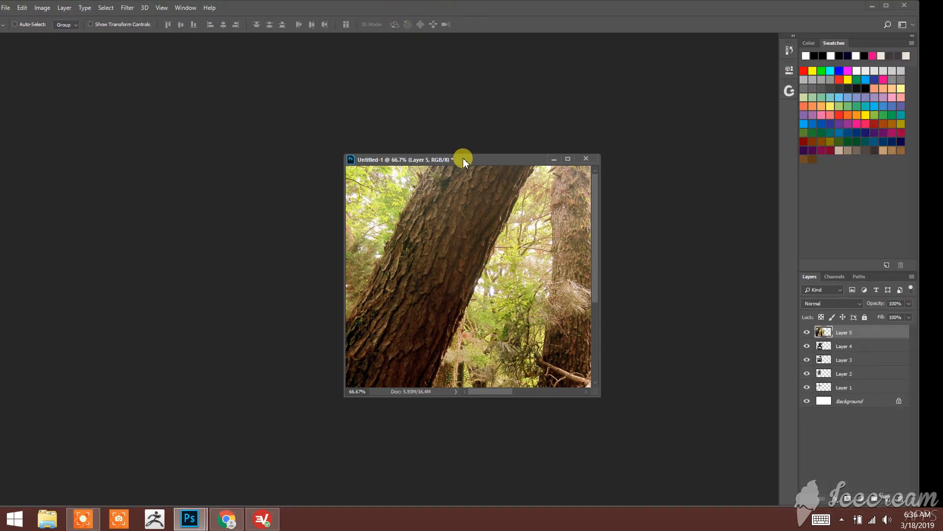
left_click_drag(463, 158, 416, 57)
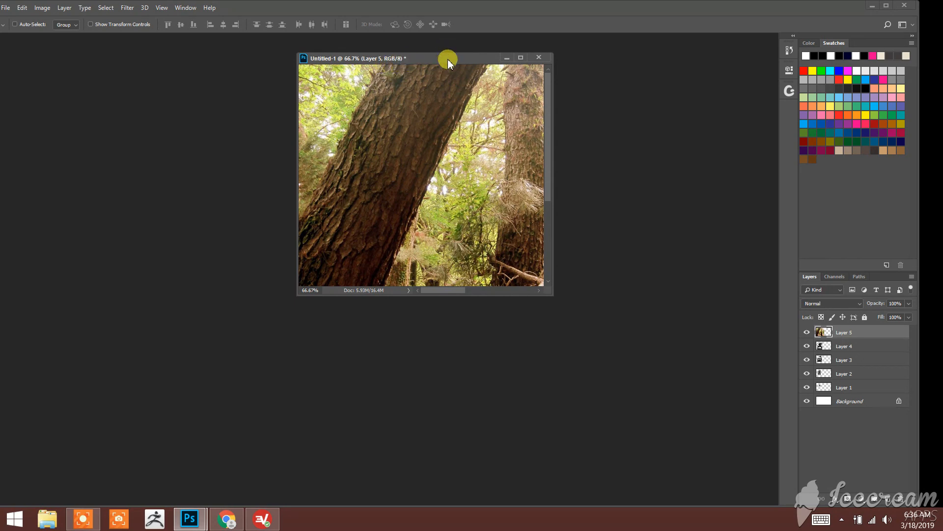
left_click_drag(445, 57, 444, 41)
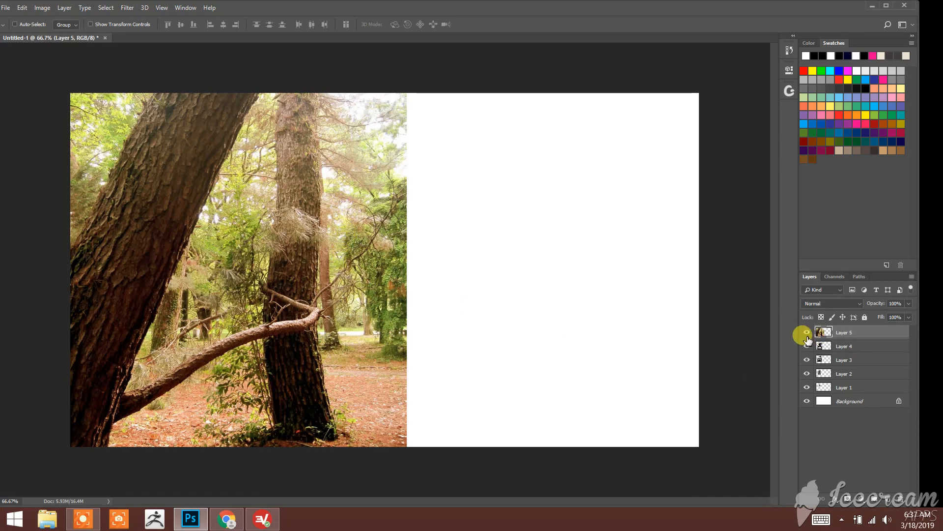
Hide all layers, then show Background and Layer 1 through Layer 5 one by one to check each copied photo.
left_click_drag(806, 341, 807, 409)
left_click(808, 400)
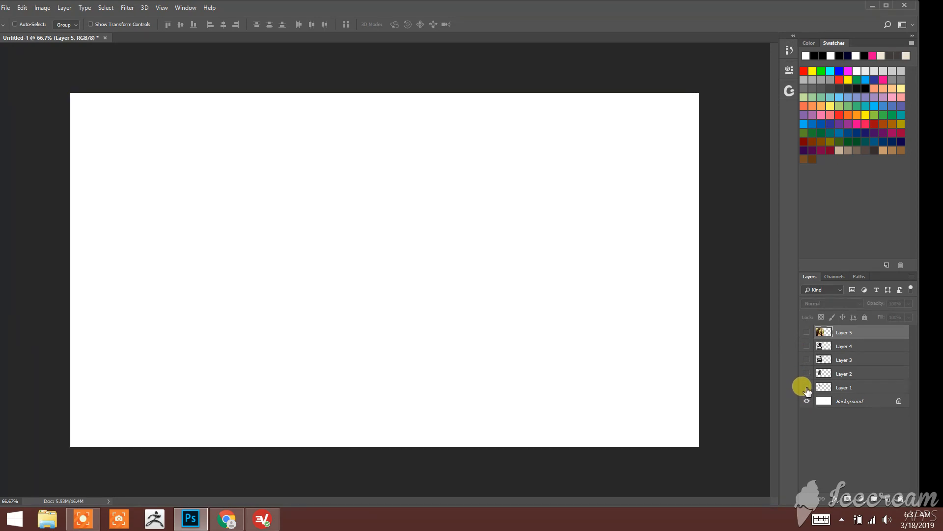
left_click(807, 387)
left_click(808, 375)
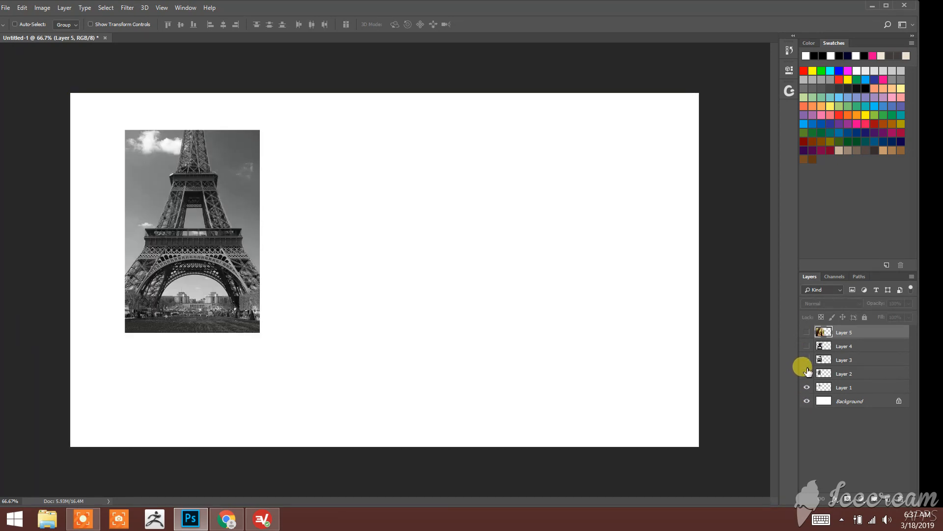
left_click(806, 360)
left_click(807, 346)
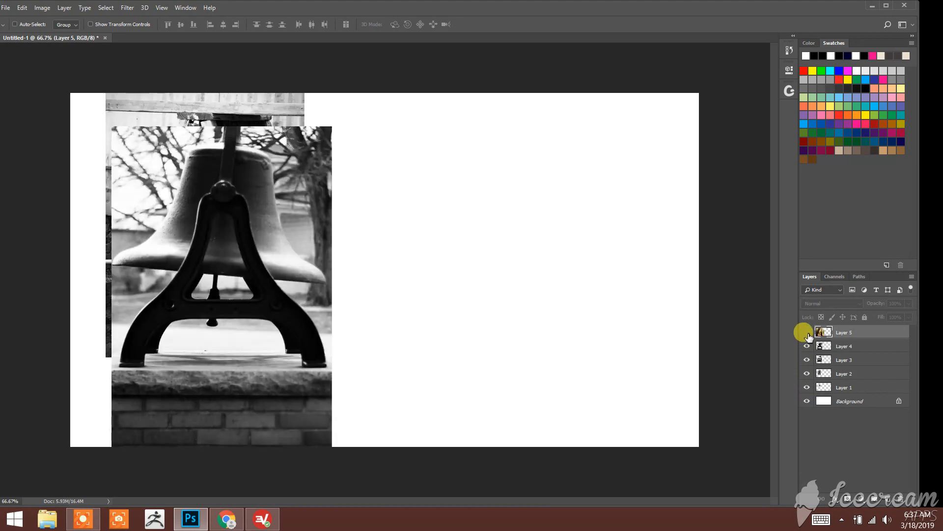
left_click(806, 332)
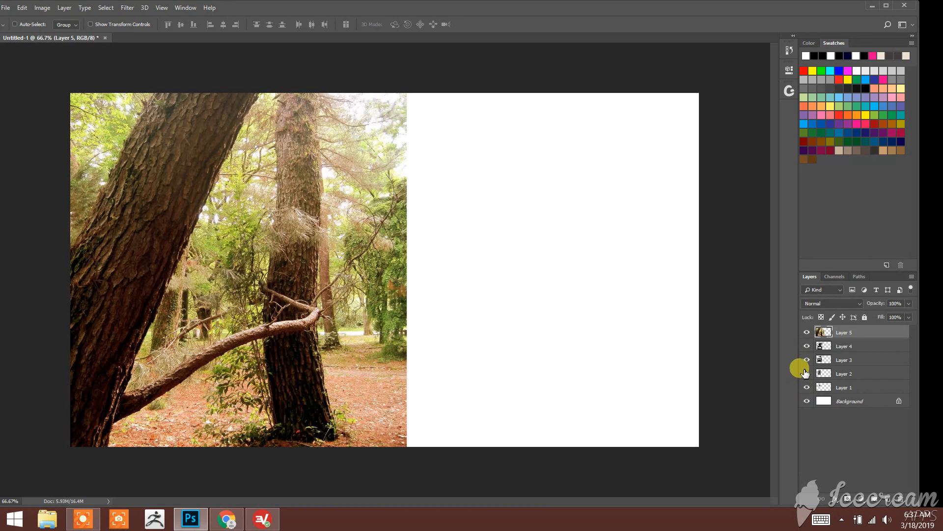